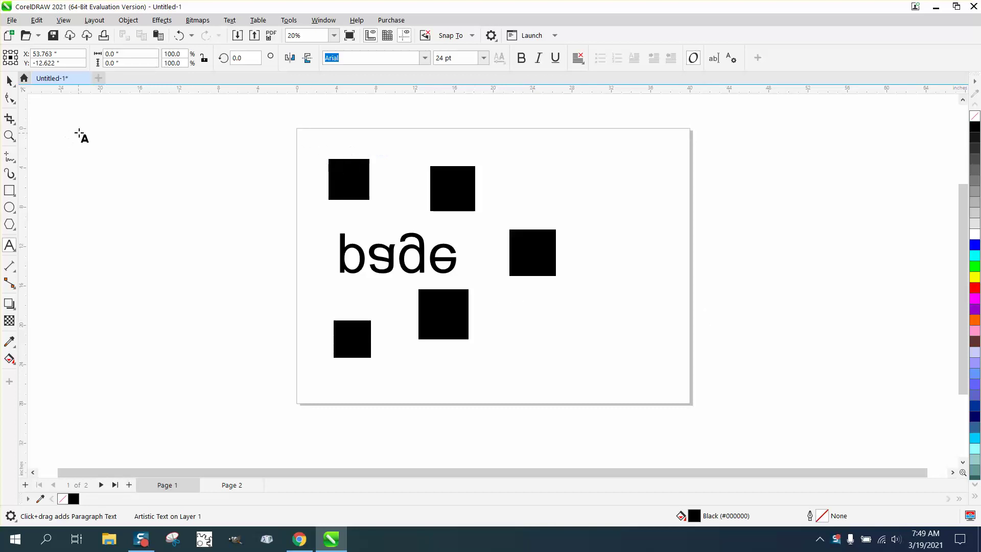
Step: Switch to the Pick tool and glance at the blank Page 2 before returning to Page 1
{"action": "left_click", "coordinate": [9, 79]}
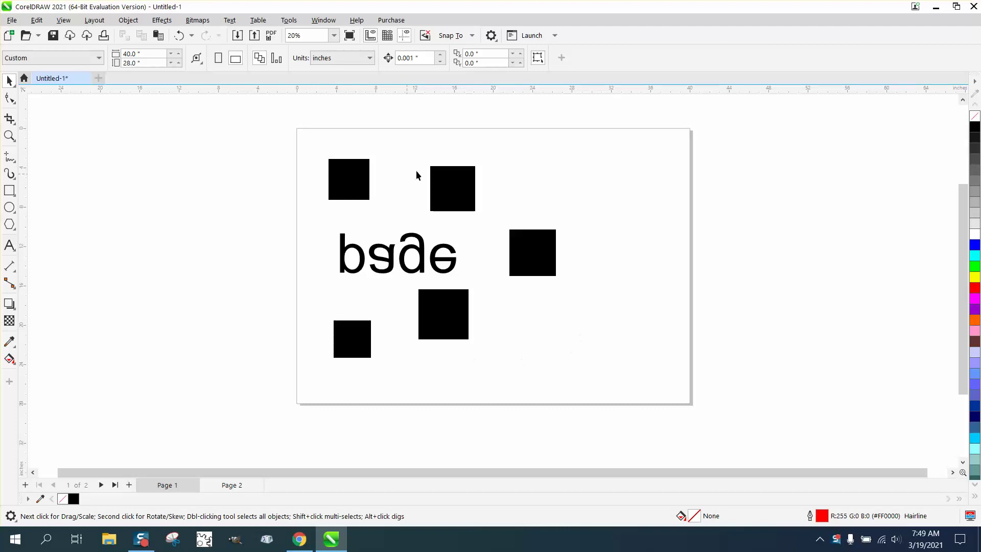
{"action": "left_click", "coordinate": [231, 484]}
{"action": "left_click", "coordinate": [192, 485]}
Step: Begin recording a macro under the name 'page' from Tools > Scripts
{"action": "left_click", "coordinate": [288, 20]}
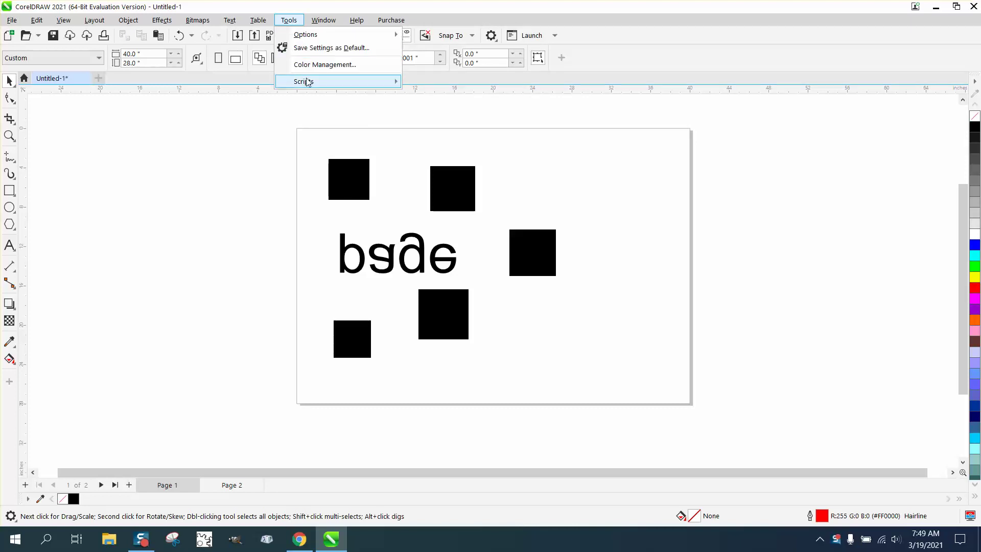
{"action": "mouse_move", "coordinate": [338, 81]}
{"action": "left_click", "coordinate": [441, 130]}
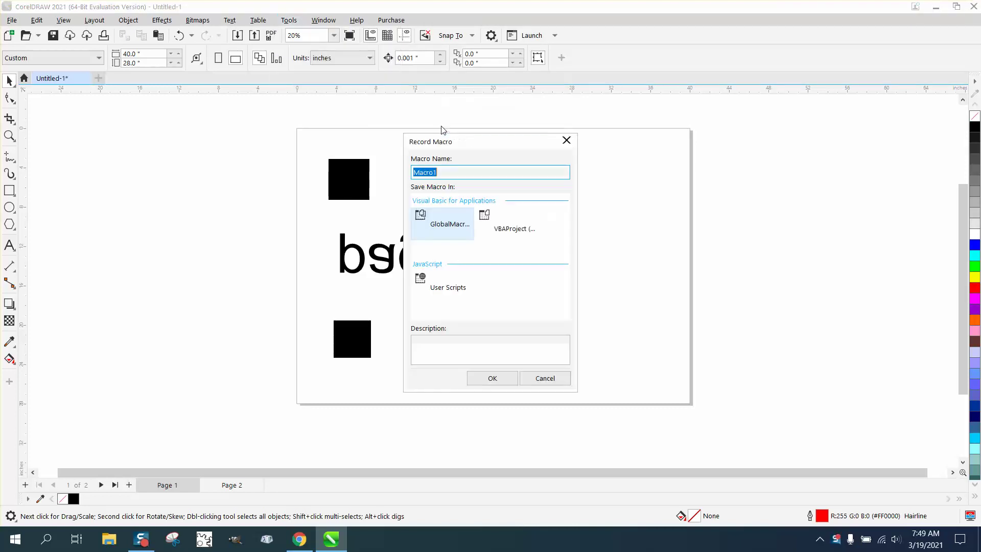
{"action": "type", "text": "p"}
{"action": "type", "text": "age"}
{"action": "left_click", "coordinate": [494, 377]}
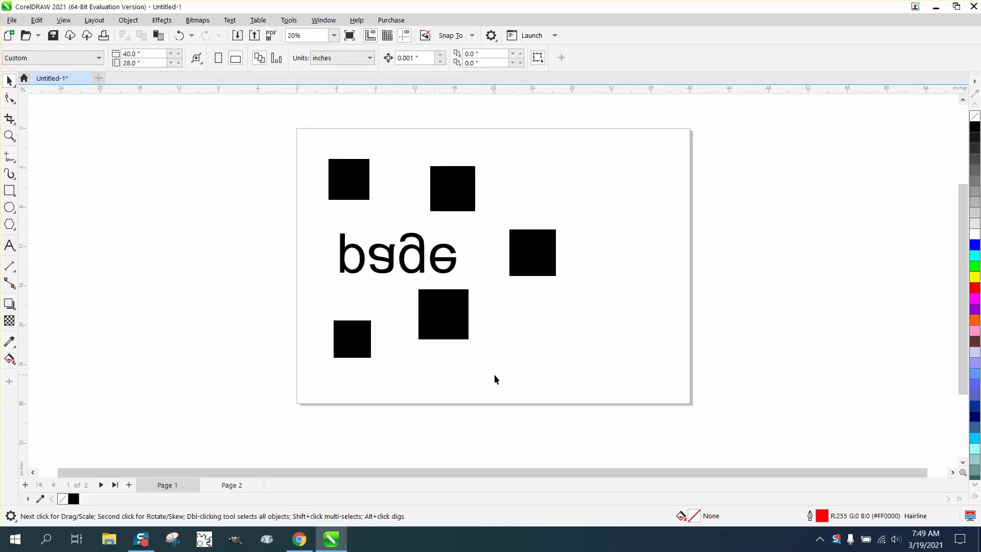
Step: Select all six Page 1 objects and mirror them vertically
{"action": "key", "text": "ctrl+a"}
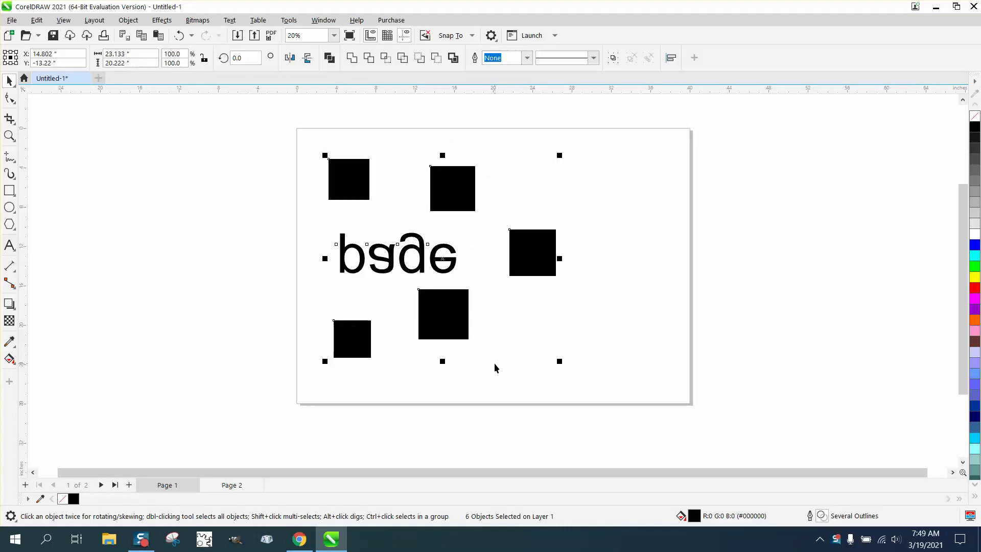
{"action": "left_click", "coordinate": [309, 65]}
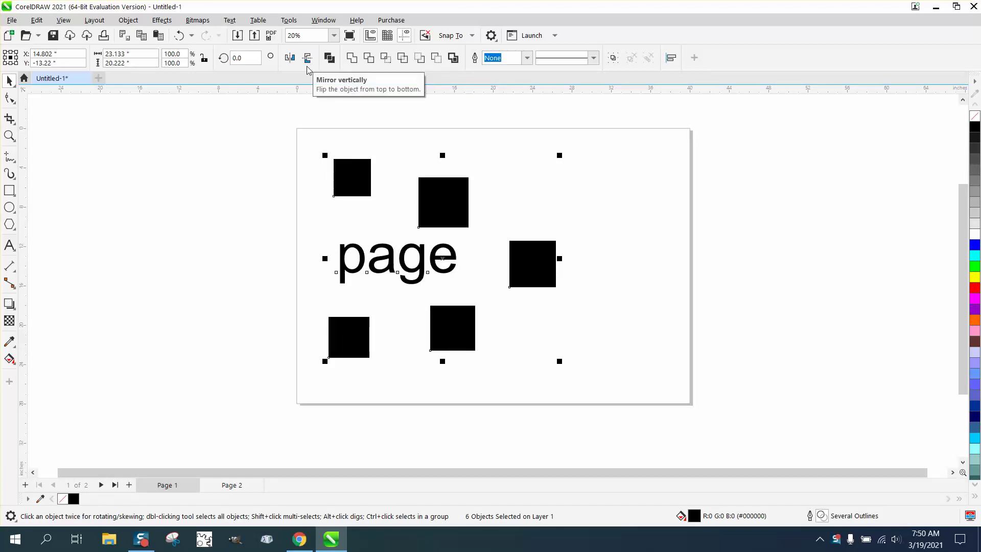
{"action": "right_click", "coordinate": [362, 236]}
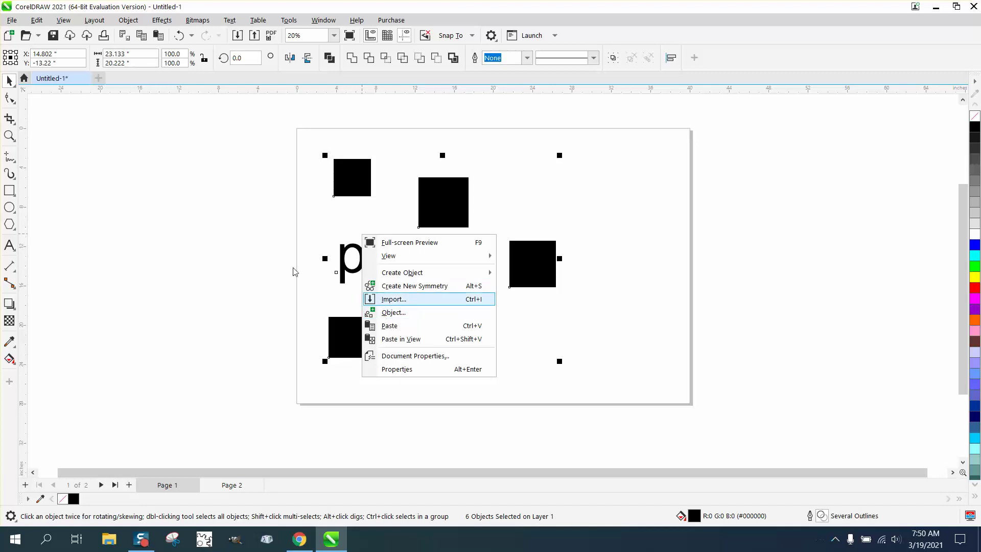
Step: Copy the six objects and paste them onto Page 2
{"action": "left_click", "coordinate": [36, 20]}
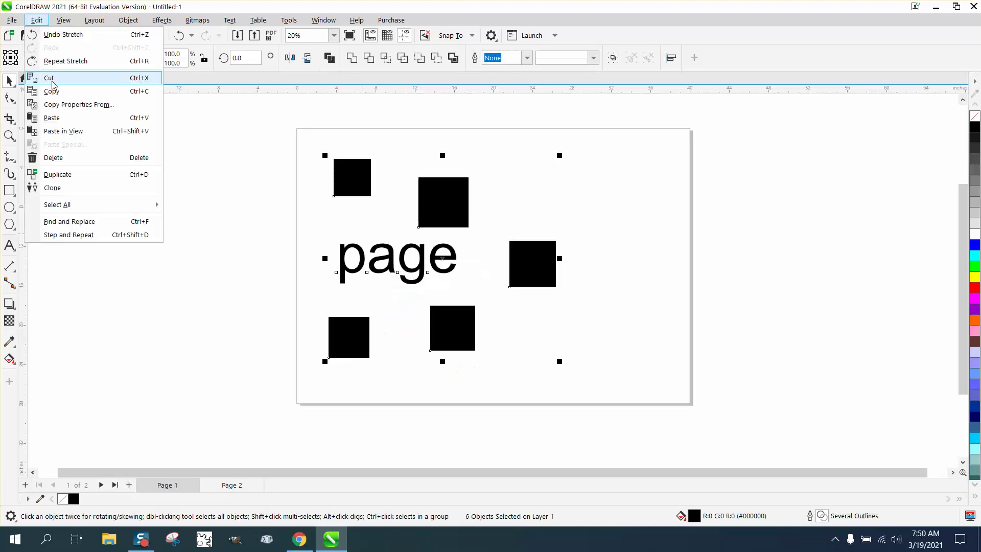
{"action": "left_click", "coordinate": [63, 96]}
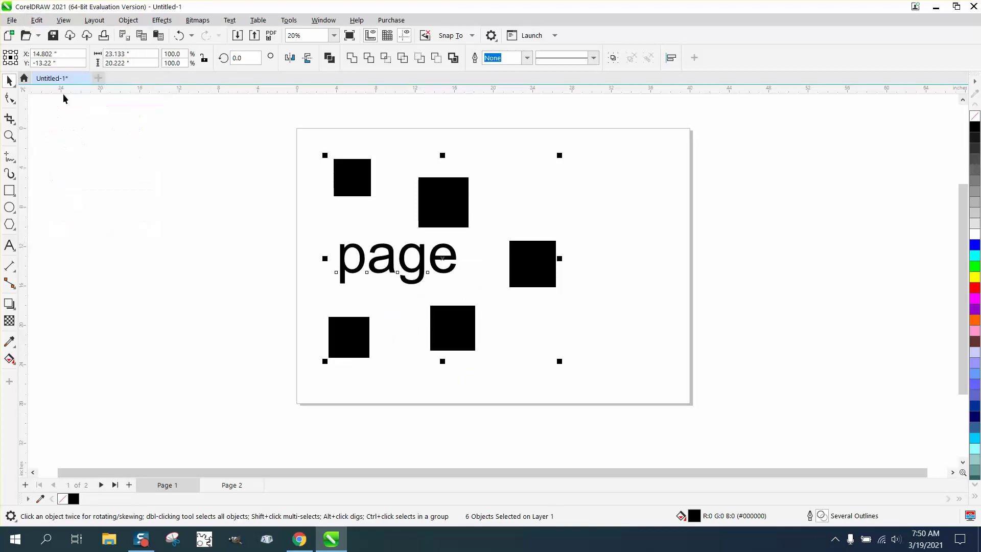
{"action": "left_click", "coordinate": [229, 484]}
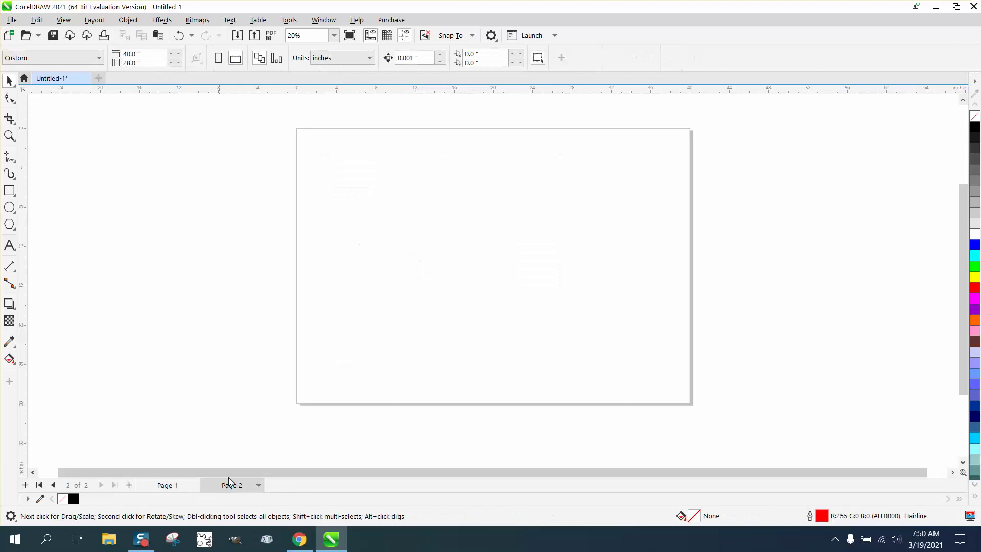
{"action": "right_click", "coordinate": [405, 259]}
{"action": "left_click", "coordinate": [432, 344]}
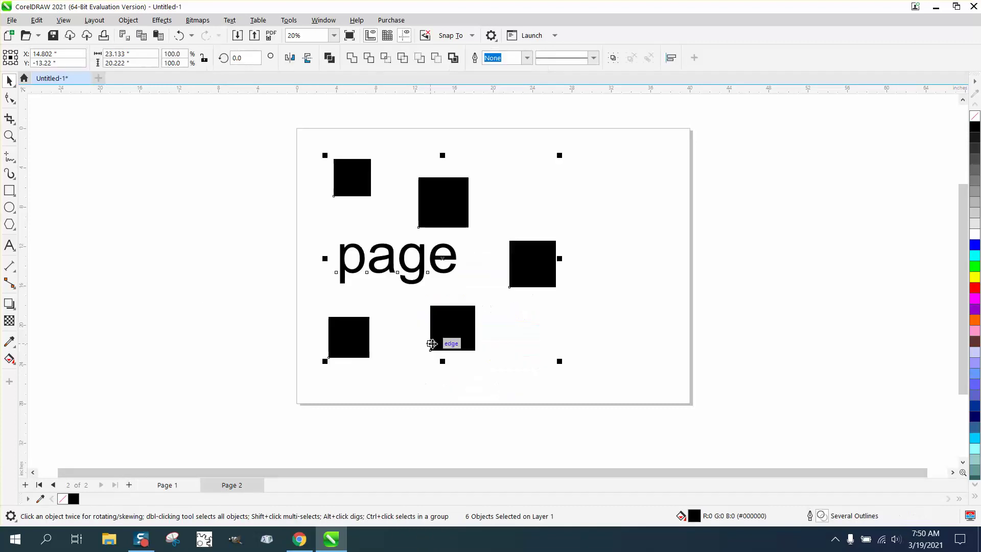
Step: Stop the macro recording and delete the pasted objects from Page 2
{"action": "left_click", "coordinate": [291, 21]}
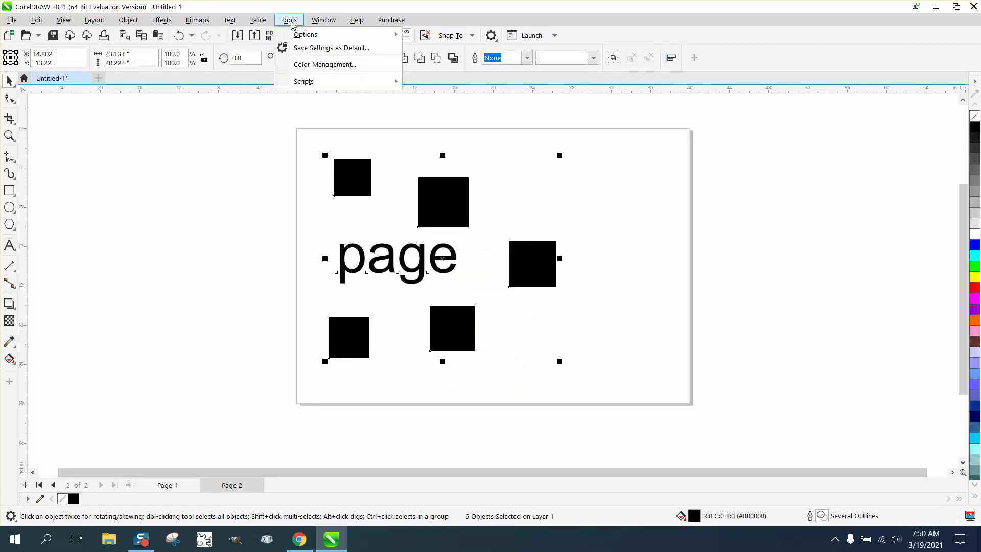
{"action": "mouse_move", "coordinate": [303, 82]}
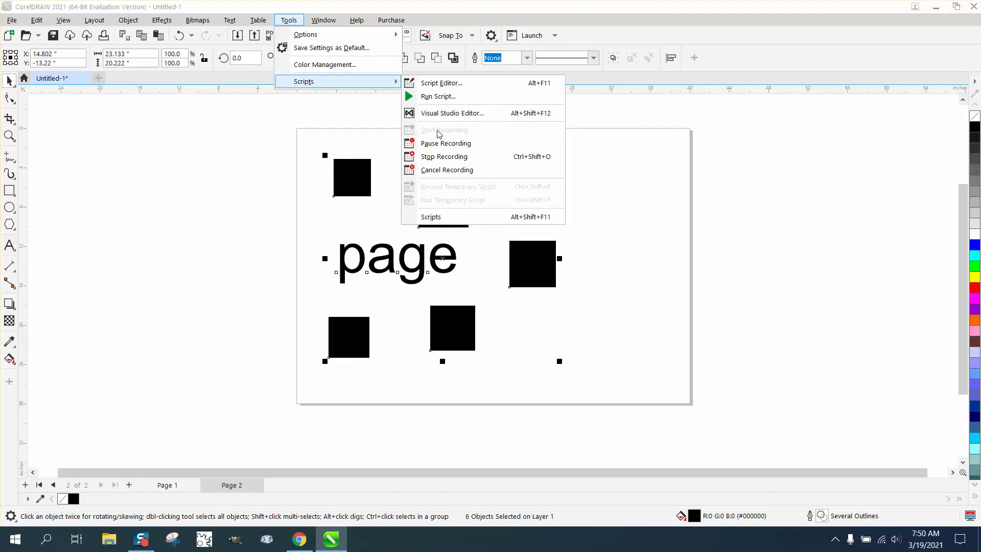
{"action": "left_click", "coordinate": [443, 156]}
{"action": "mouse_move", "coordinate": [286, 117]}
{"action": "left_mouse_down"}
{"action": "mouse_move", "coordinate": [513, 350]}
{"action": "mouse_move", "coordinate": [699, 452]}
{"action": "left_mouse_up"}
{"action": "key", "text": "Delete"}
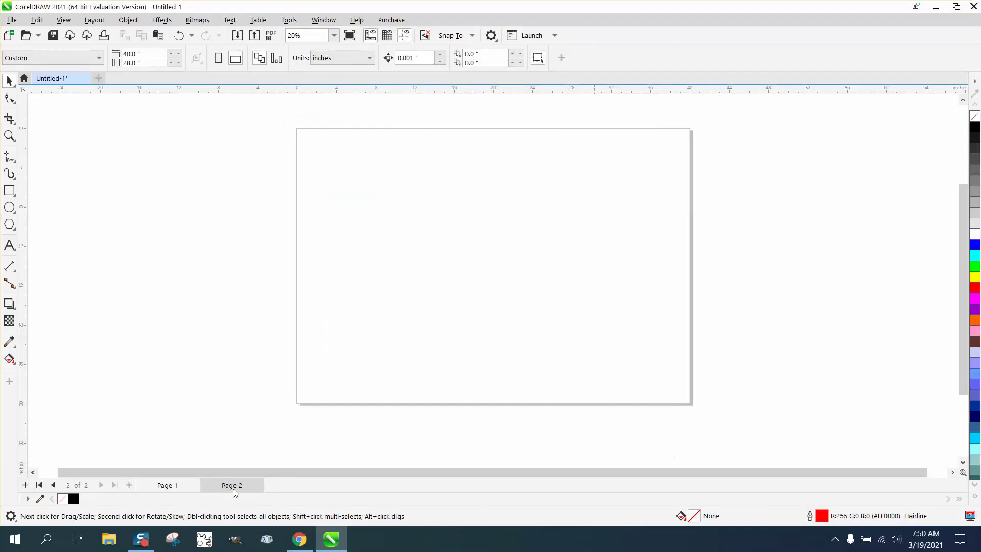
Step: Mirror Page 1's six objects back upside down and deselect them
{"action": "left_click", "coordinate": [170, 485]}
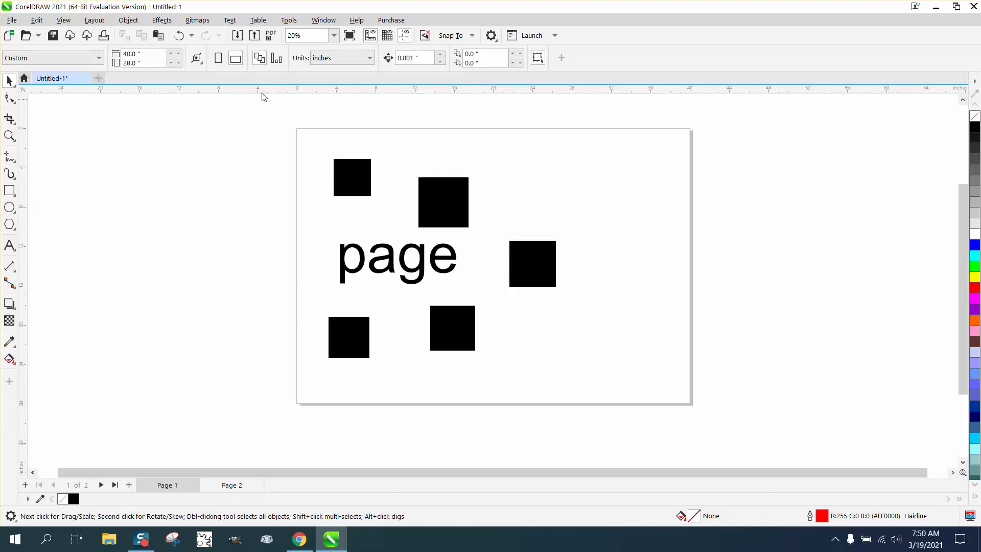
{"action": "mouse_move", "coordinate": [310, 132]}
{"action": "left_mouse_down"}
{"action": "mouse_move", "coordinate": [538, 430]}
{"action": "mouse_move", "coordinate": [640, 422]}
{"action": "left_mouse_up"}
{"action": "left_click", "coordinate": [307, 57]}
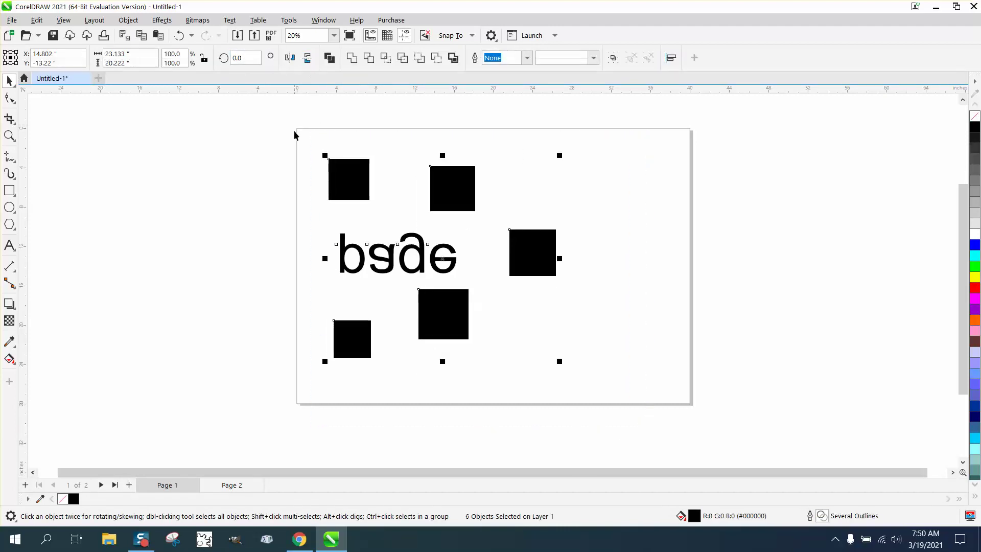
{"action": "left_click", "coordinate": [284, 132]}
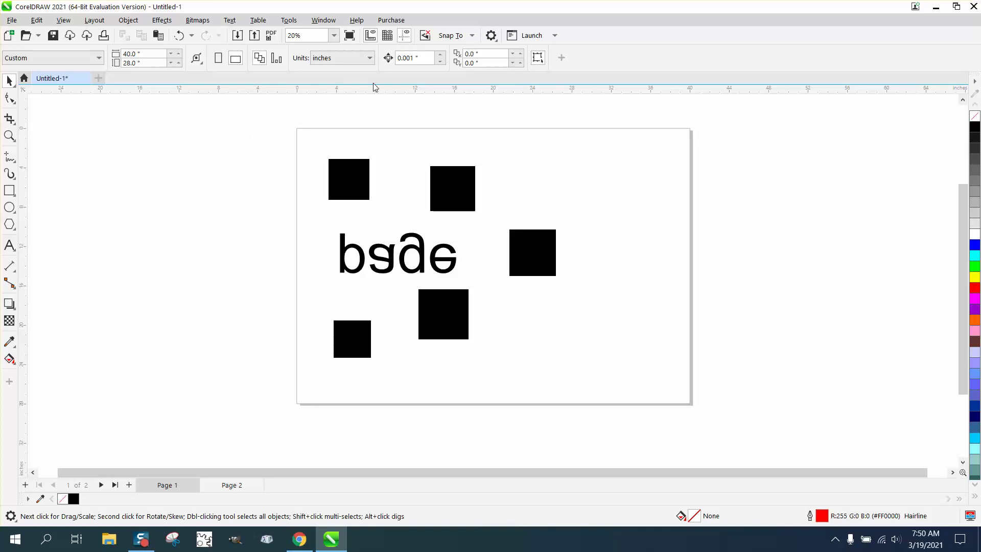
{"action": "left_click", "coordinate": [290, 21]}
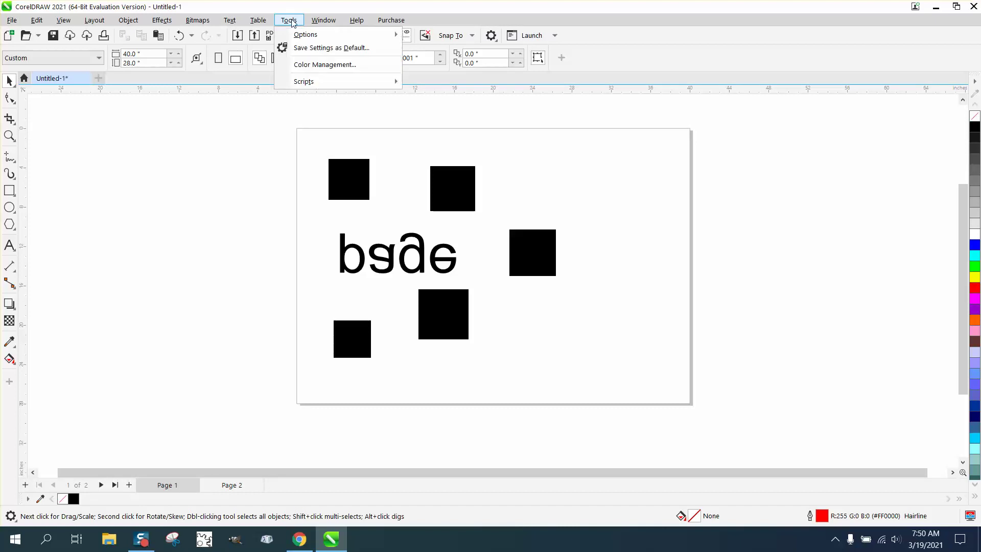
{"action": "mouse_move", "coordinate": [303, 81]}
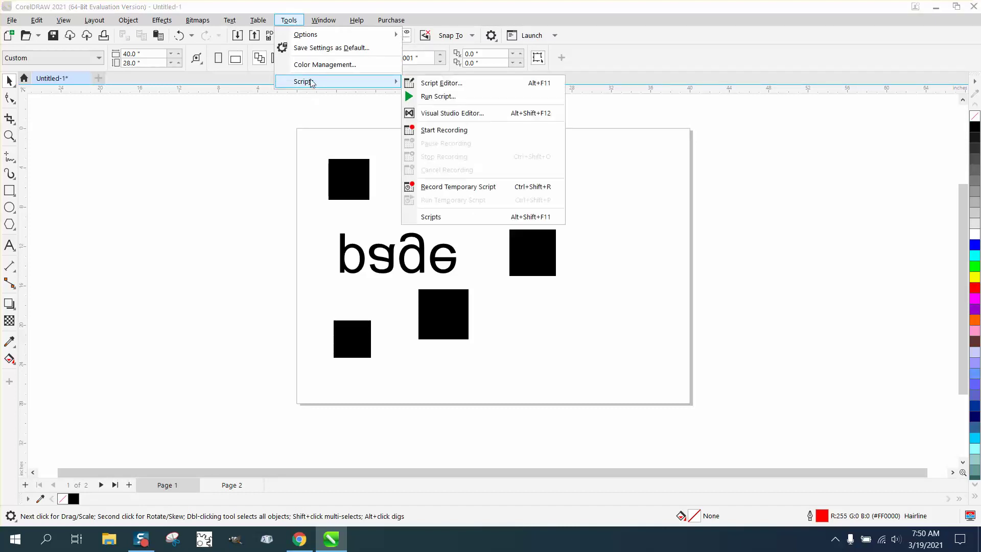
Step: Run the 'page' macro from RecordedMacros and check the pasted copies on Page 2
{"action": "left_click", "coordinate": [430, 217]}
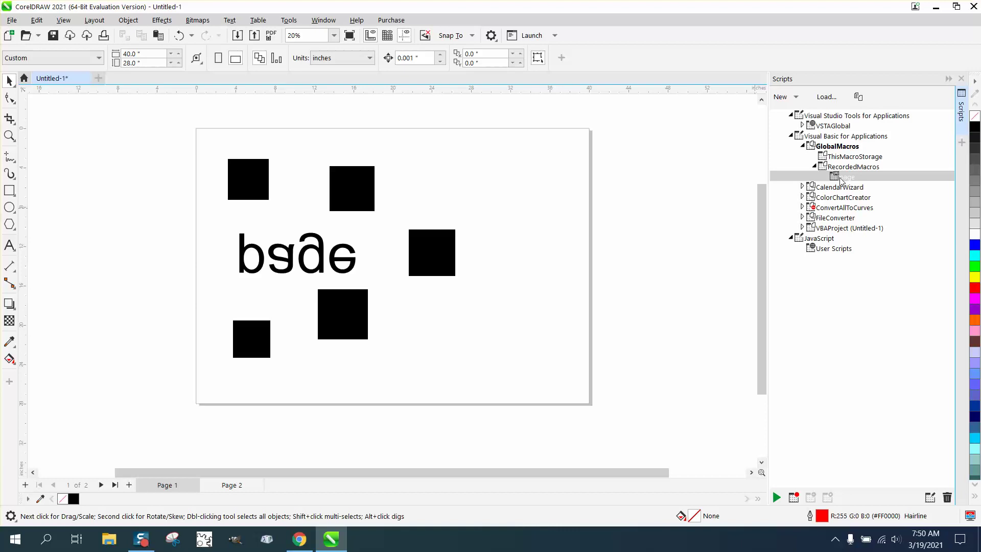
{"action": "double_click", "coordinate": [840, 177]}
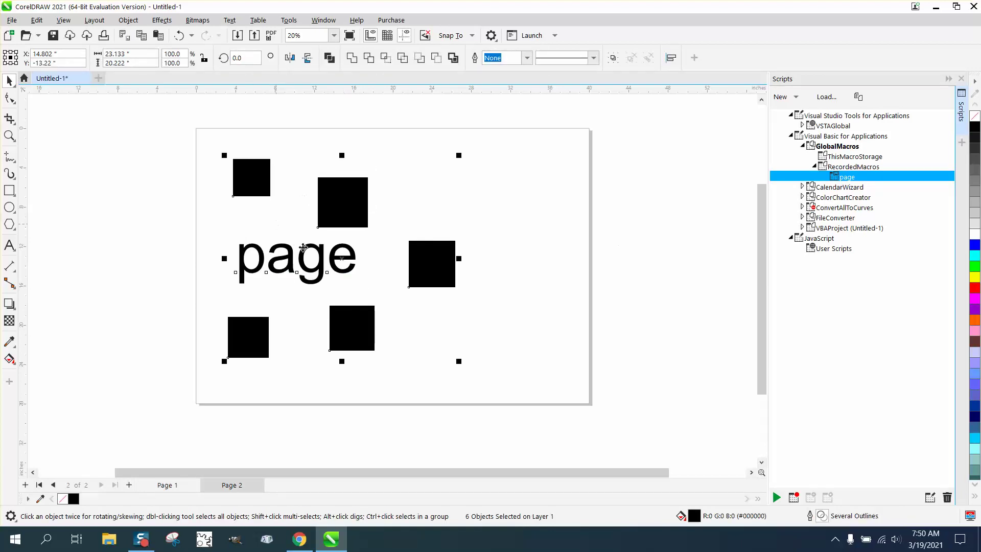
{"action": "left_click", "coordinate": [239, 485]}
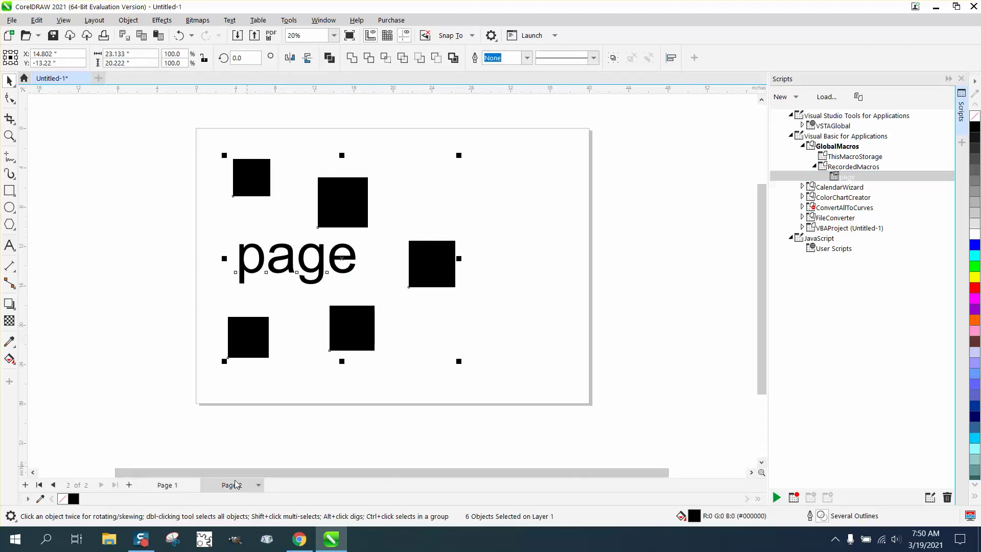
{"action": "left_click", "coordinate": [233, 485]}
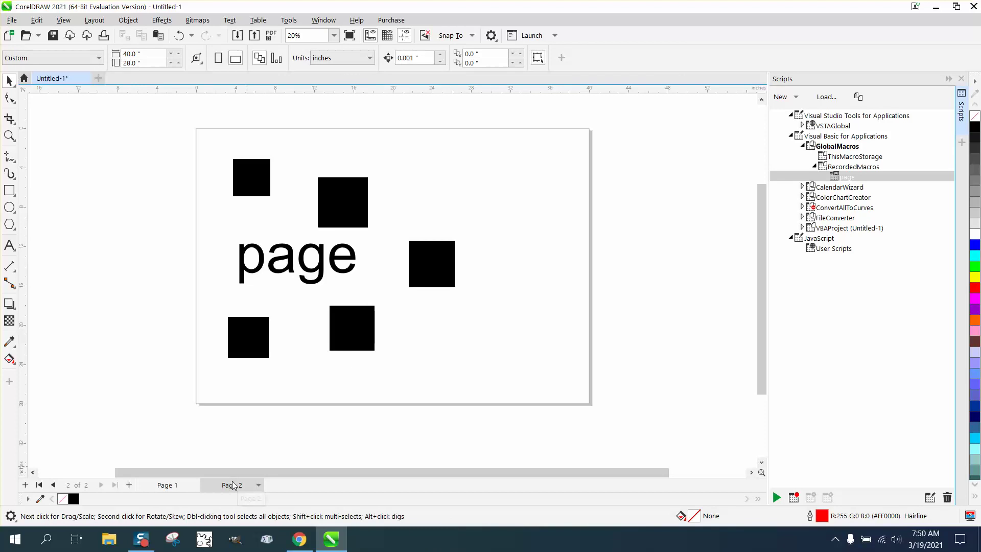
Step: View the upright objects on Page 1, close the Scripts panel, and zoom in
{"action": "left_click", "coordinate": [172, 485]}
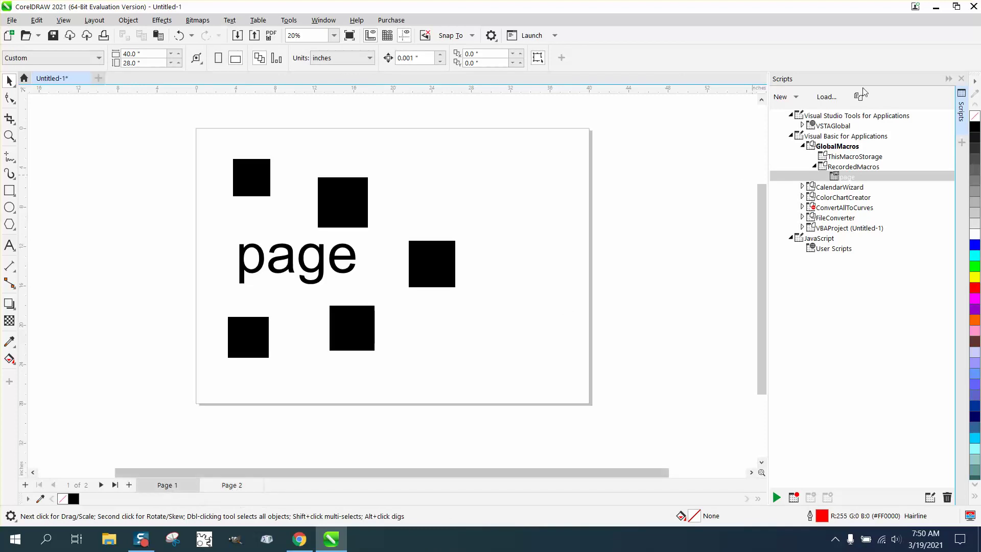
{"action": "left_click", "coordinate": [962, 79]}
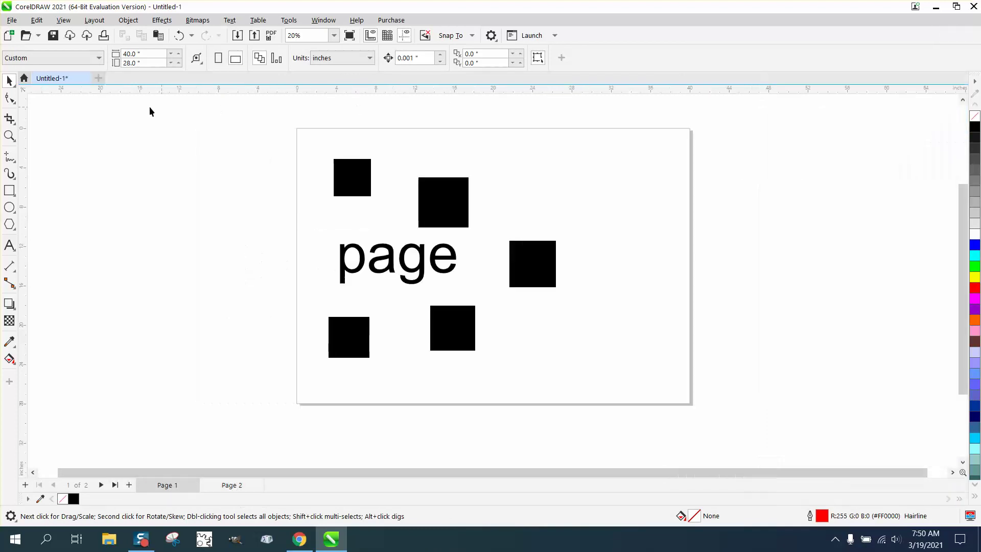
{"action": "left_click", "coordinate": [10, 135]}
{"action": "mouse_move", "coordinate": [300, 146]}
{"action": "left_mouse_down"}
{"action": "mouse_move", "coordinate": [325, 254]}
{"action": "mouse_move", "coordinate": [615, 401]}
{"action": "left_mouse_up"}
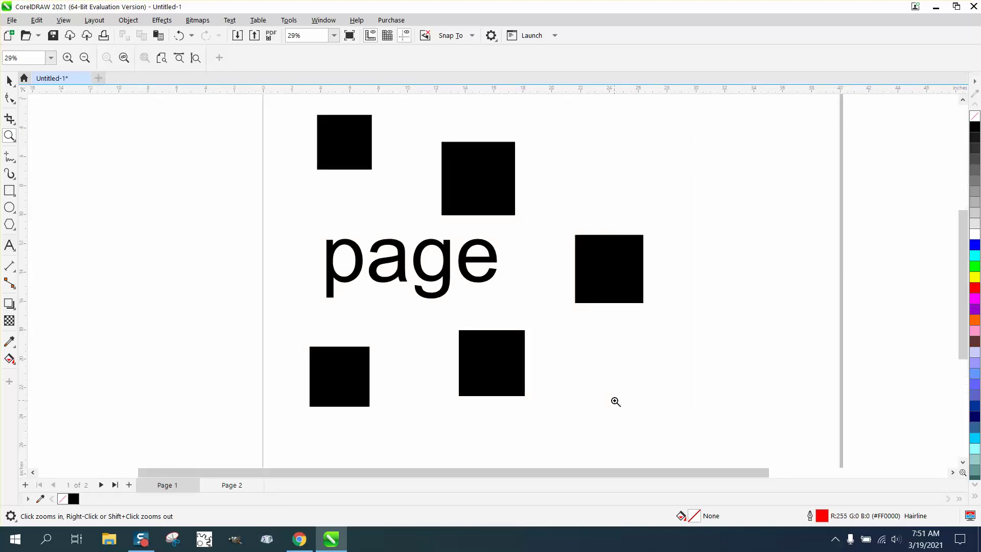